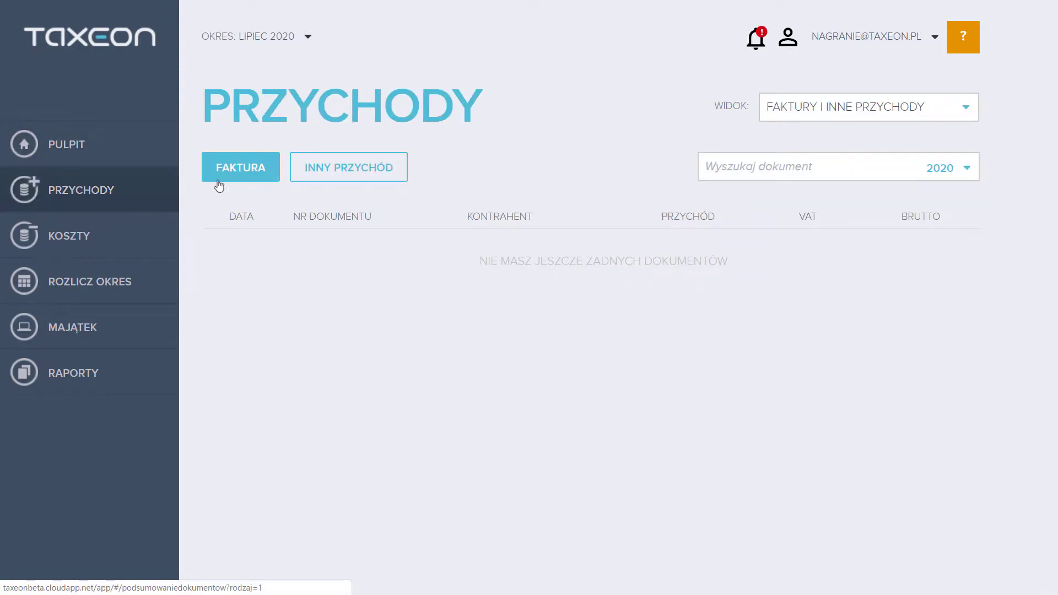
Start a new sales invoice and fill in buyer TAXEON Spółka's details from GUS using its NIP
{"action": "left_click", "coordinate": [240, 182]}
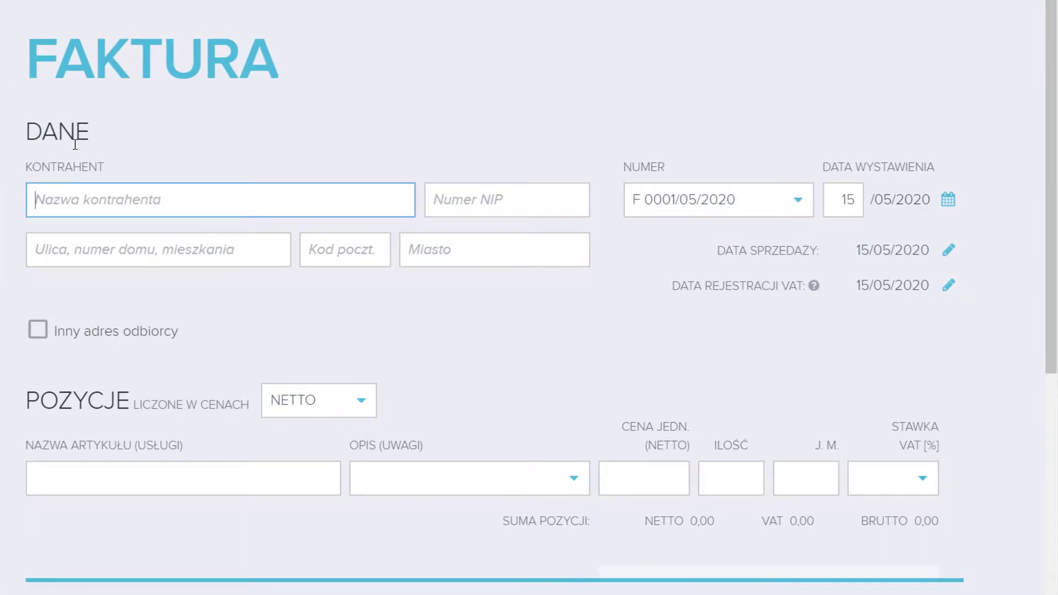
{"action": "left_click", "coordinate": [469, 193]}
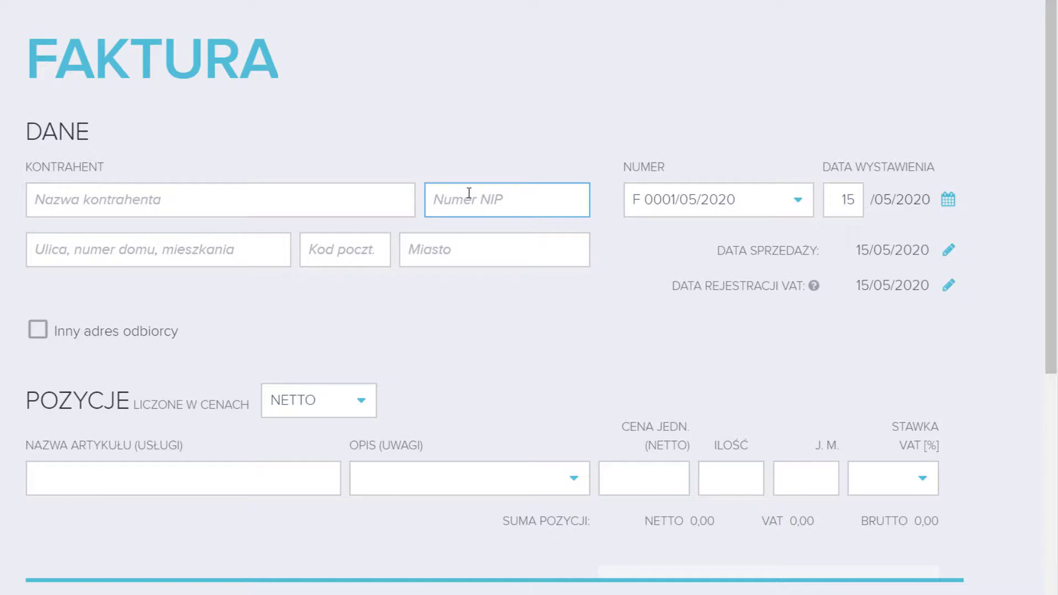
{"action": "left_click", "coordinate": [490, 243]}
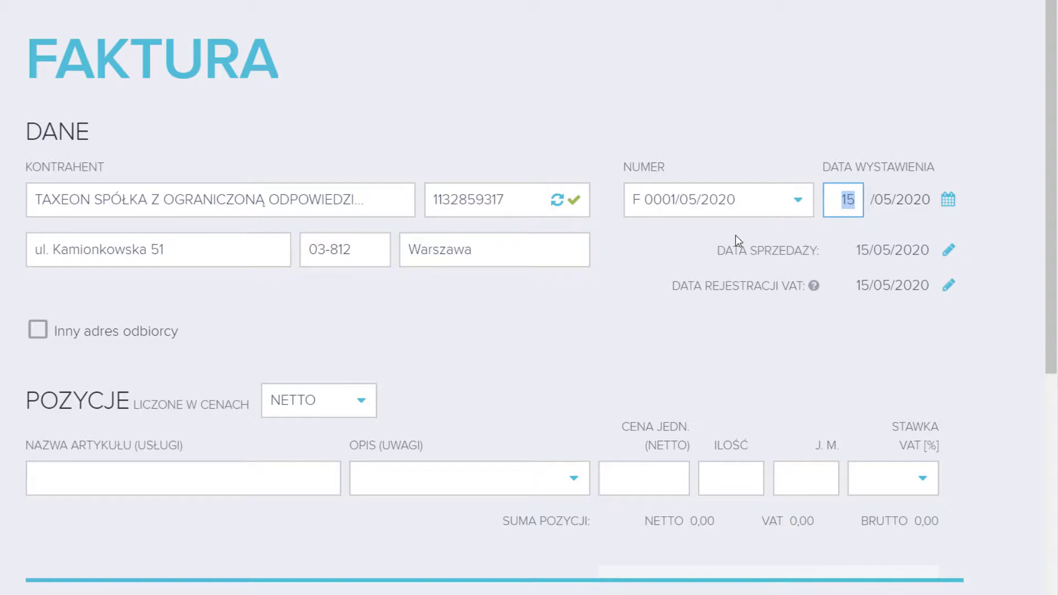
{"action": "left_click", "coordinate": [799, 199]}
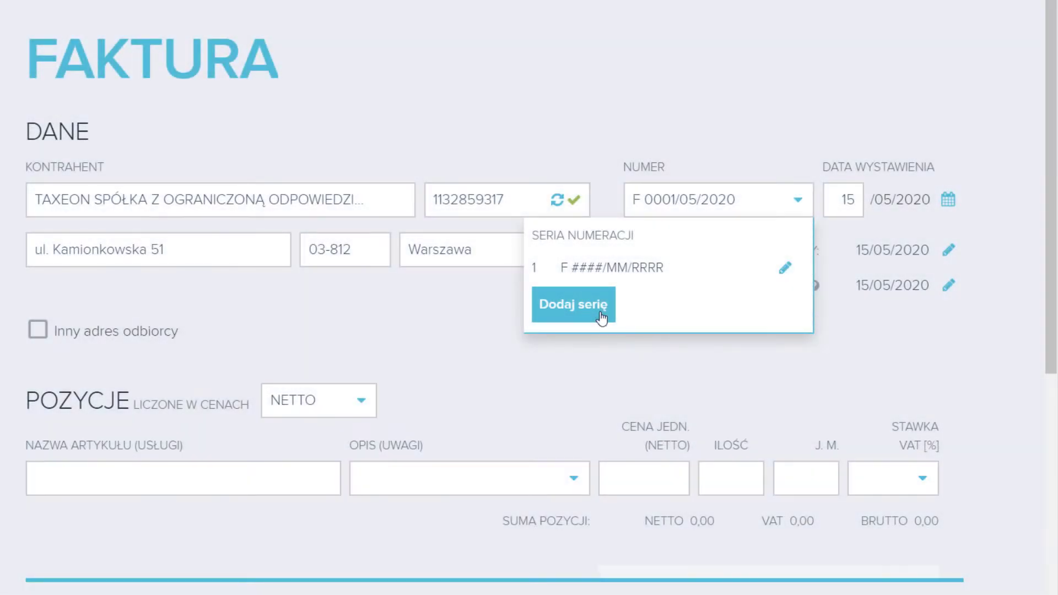
{"action": "key", "text": "Tab"}
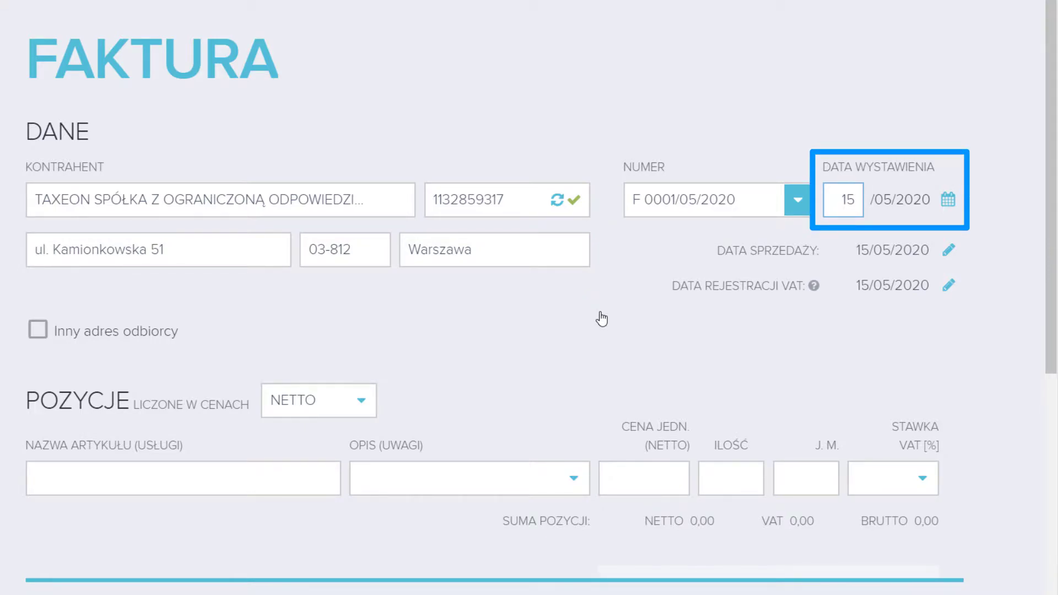
Set the issue date to 03/07/2020 so the invoice becomes F 0001/07/2020, sale date unchanged
{"action": "key", "text": "Tab"}
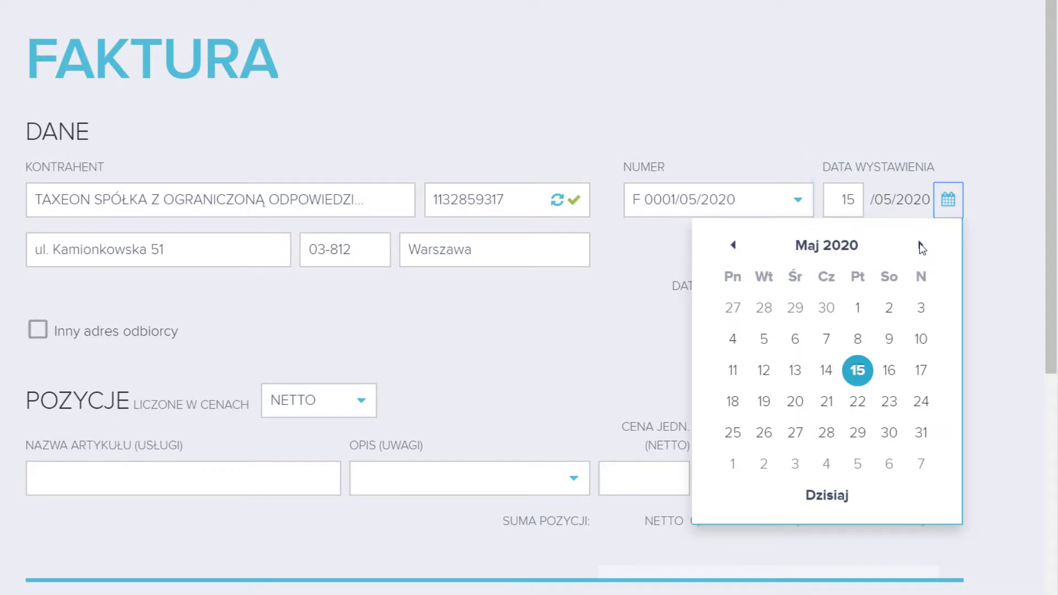
{"action": "left_click", "coordinate": [920, 246]}
{"action": "left_click", "coordinate": [920, 245]}
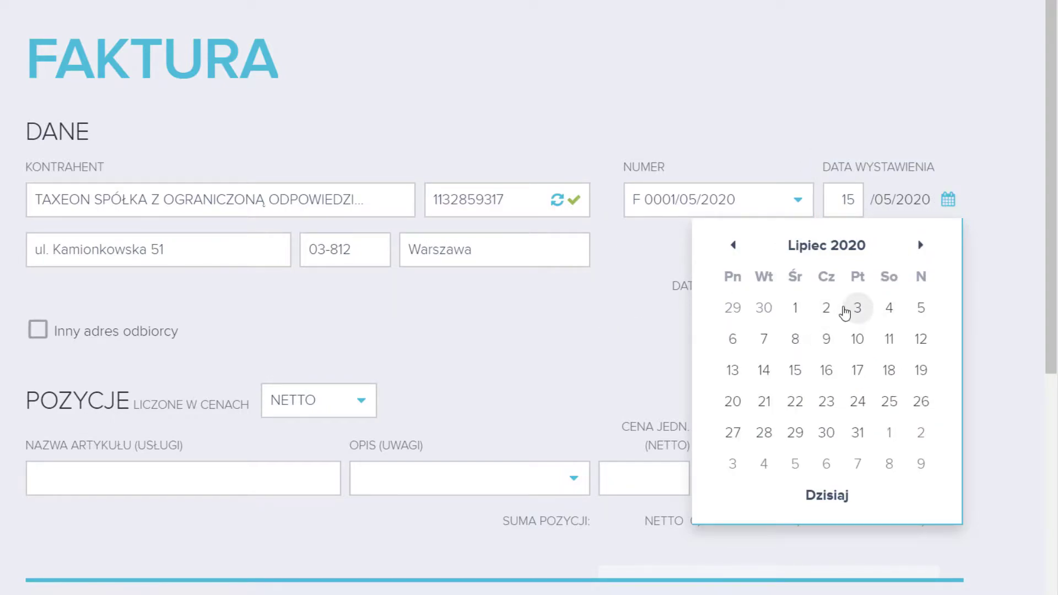
{"action": "left_click", "coordinate": [845, 312]}
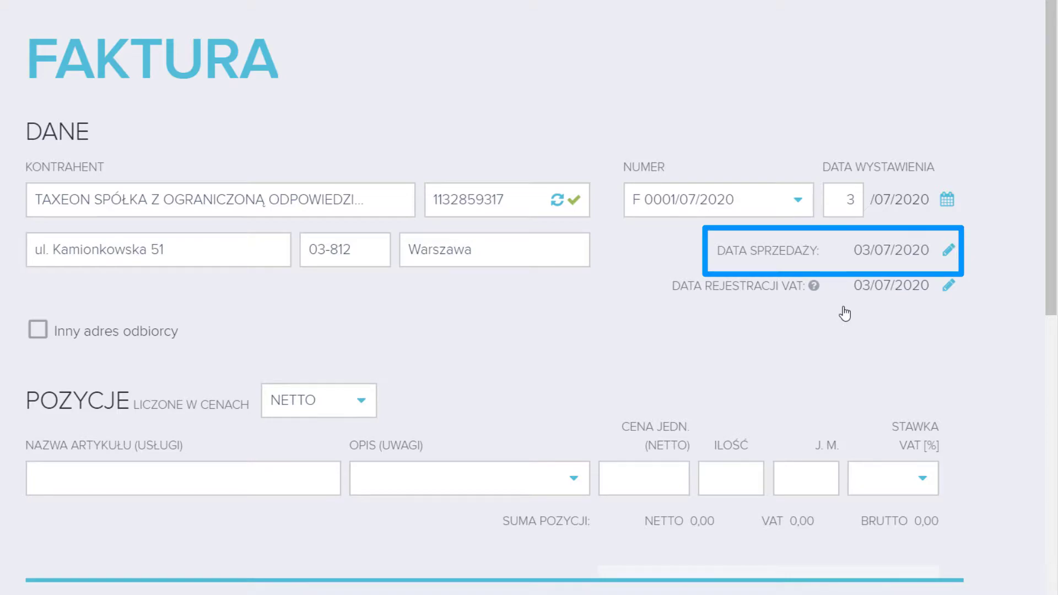
{"action": "left_click", "coordinate": [956, 251]}
{"action": "left_click", "coordinate": [921, 296]}
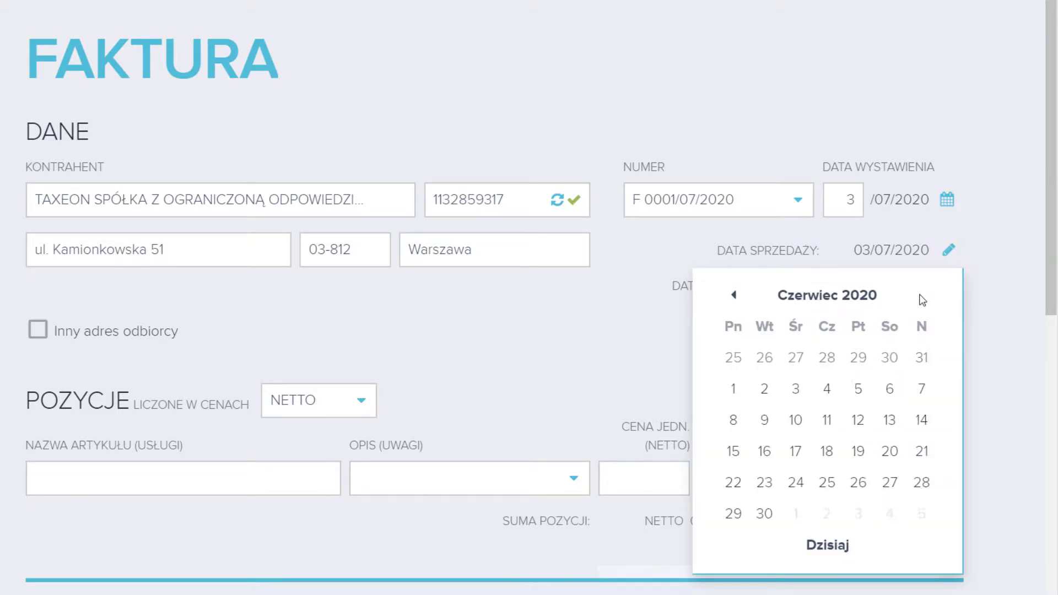
{"action": "left_click", "coordinate": [970, 243]}
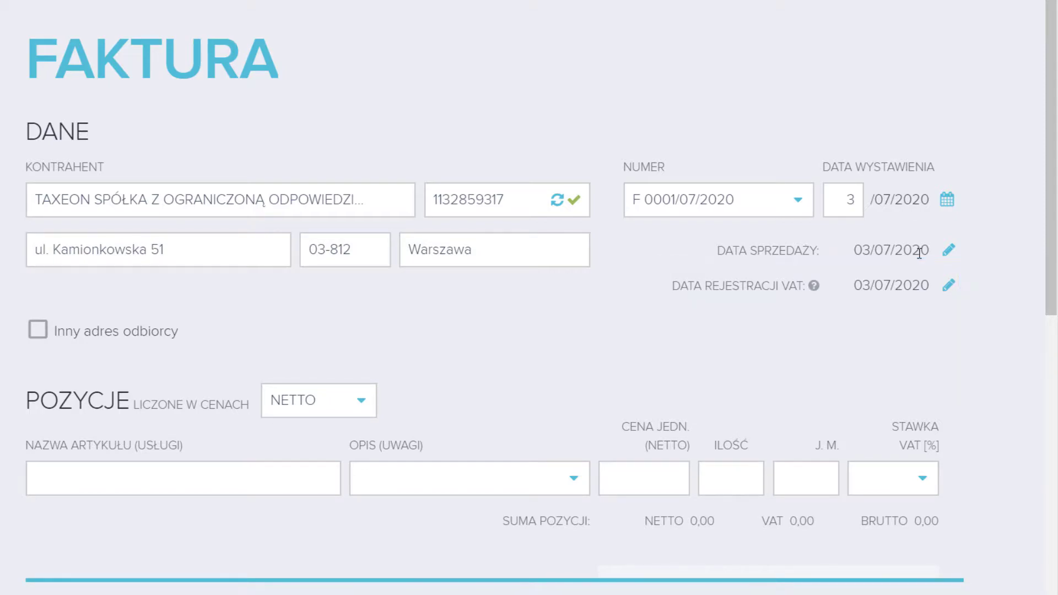
Add item 'Abonament 01.02.2020-29.02.2020' at 25,00 net, quantity 1, 23% VAT
{"action": "left_click", "coordinate": [285, 487]}
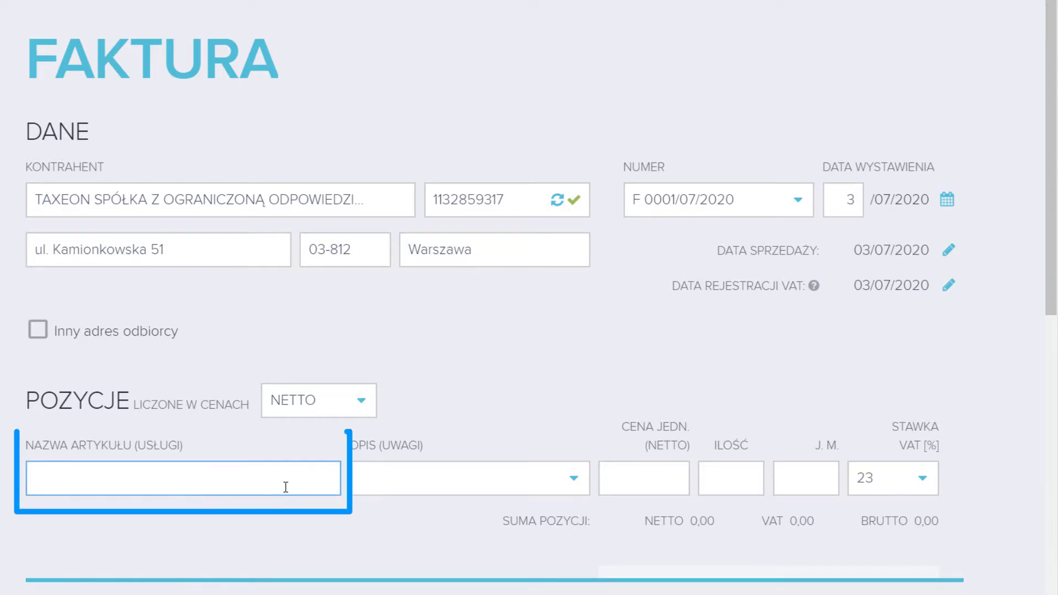
{"action": "type", "text": "a"}
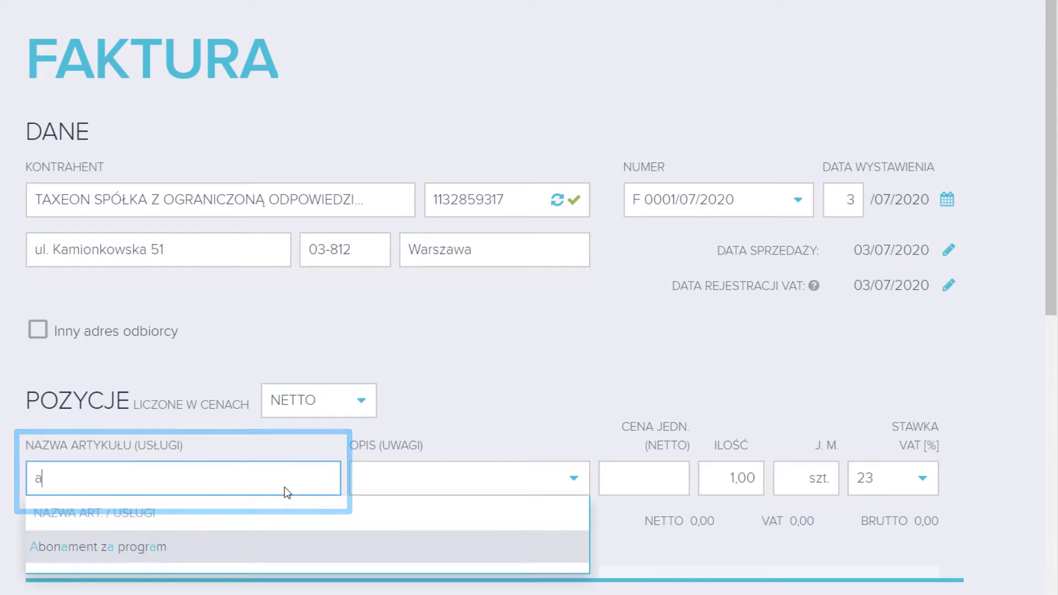
{"action": "left_click", "coordinate": [262, 543]}
{"action": "key", "text": "ctrl+shift+Left"}
{"action": "key", "text": "ctrl+shift+Left"}
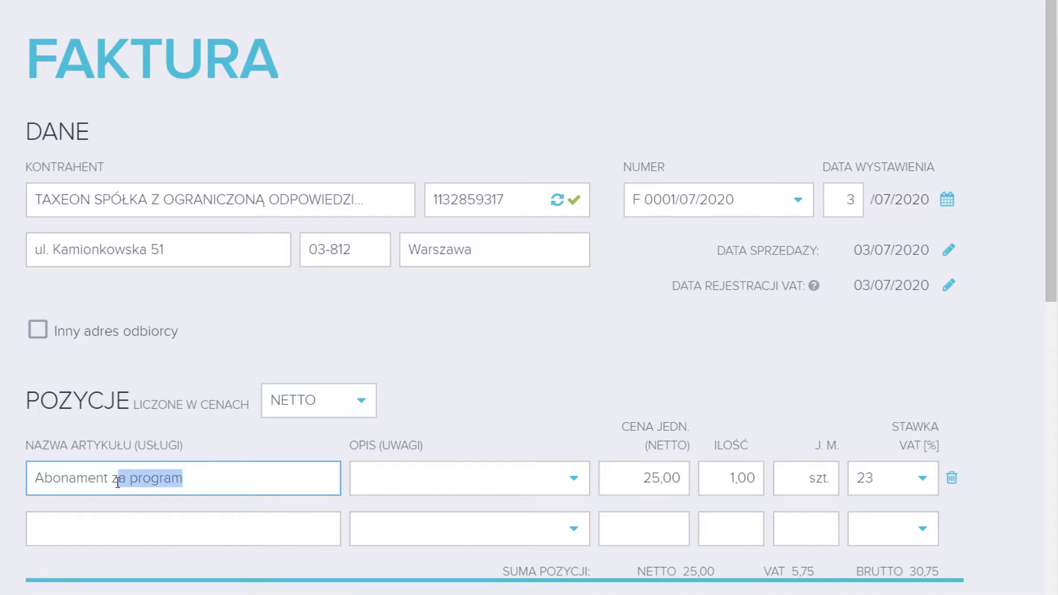
{"action": "type", "text": "01.02.2020-29.02.2020"}
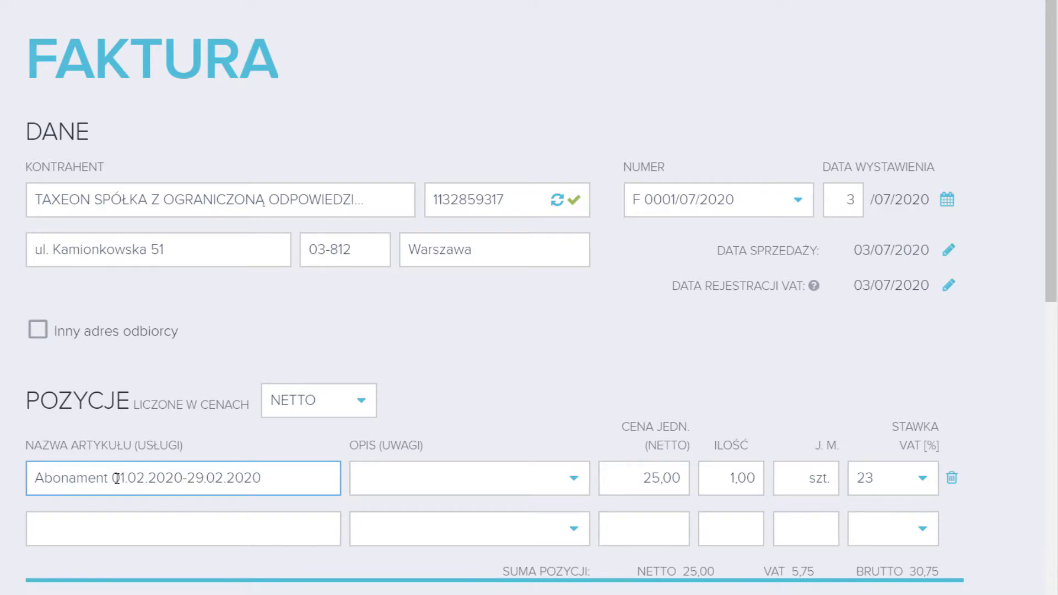
{"action": "left_click", "coordinate": [457, 482]}
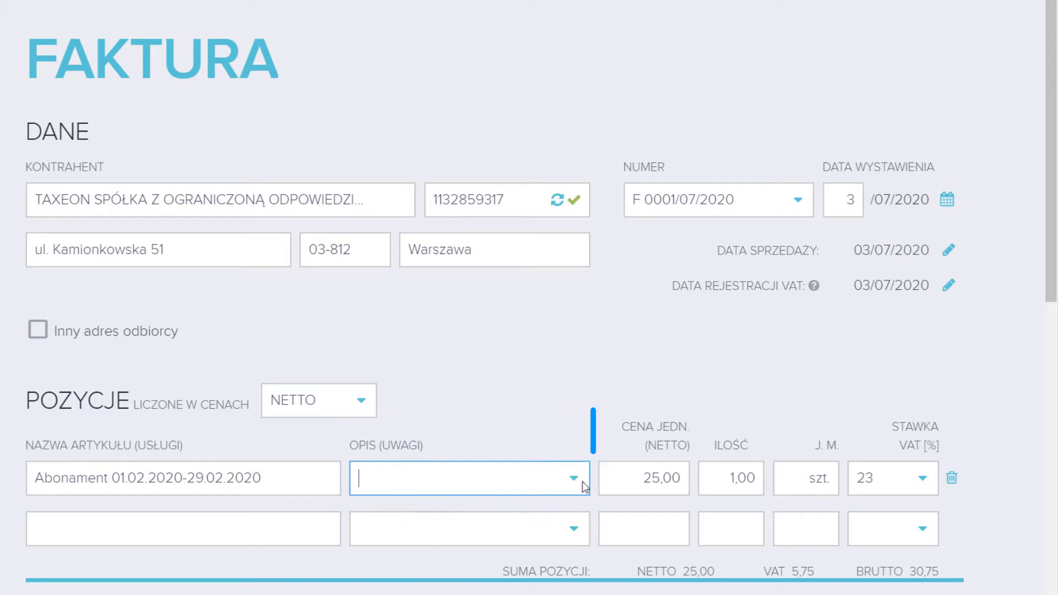
{"action": "left_click", "coordinate": [670, 478]}
{"action": "left_click", "coordinate": [736, 478]}
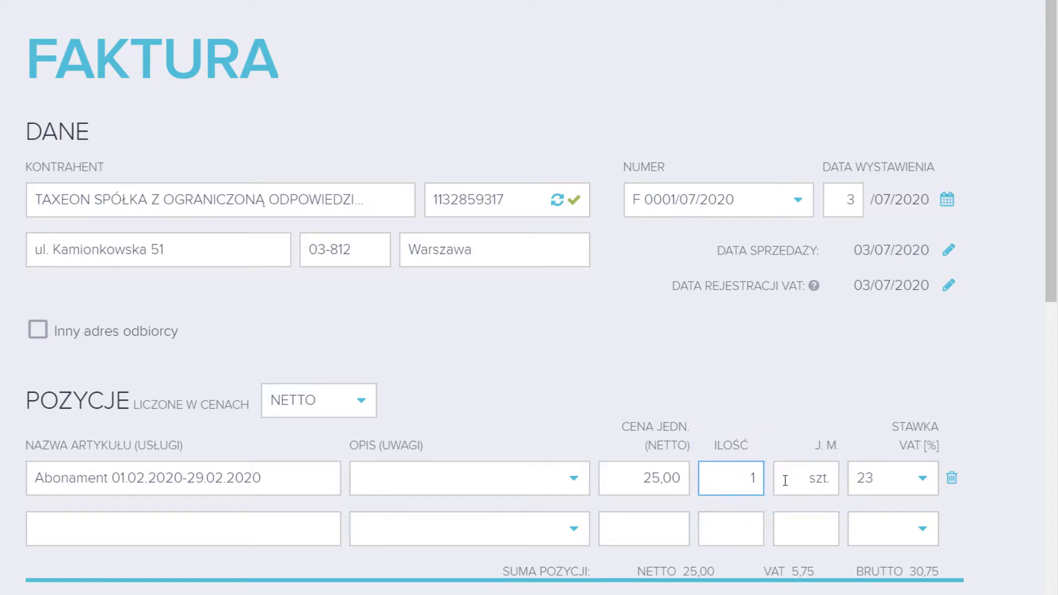
Keep PRZELEW as payment method and change the term from 7 to 14 days, due 17/07/2020
{"action": "scroll", "coordinate": [785, 480], "scroll_direction": "down", "scroll_amount": 8}
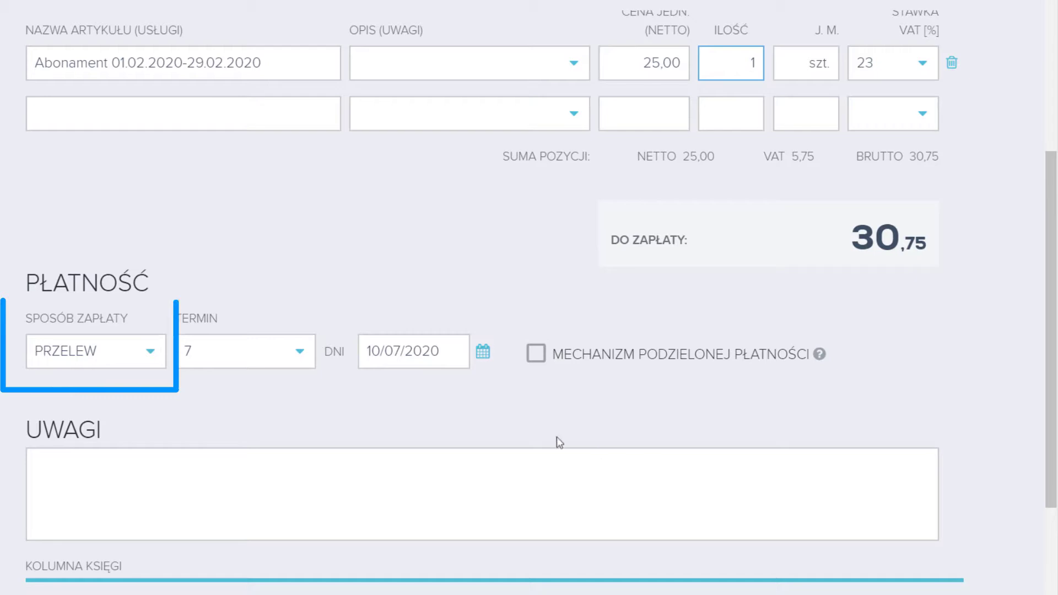
{"action": "left_click", "coordinate": [150, 361]}
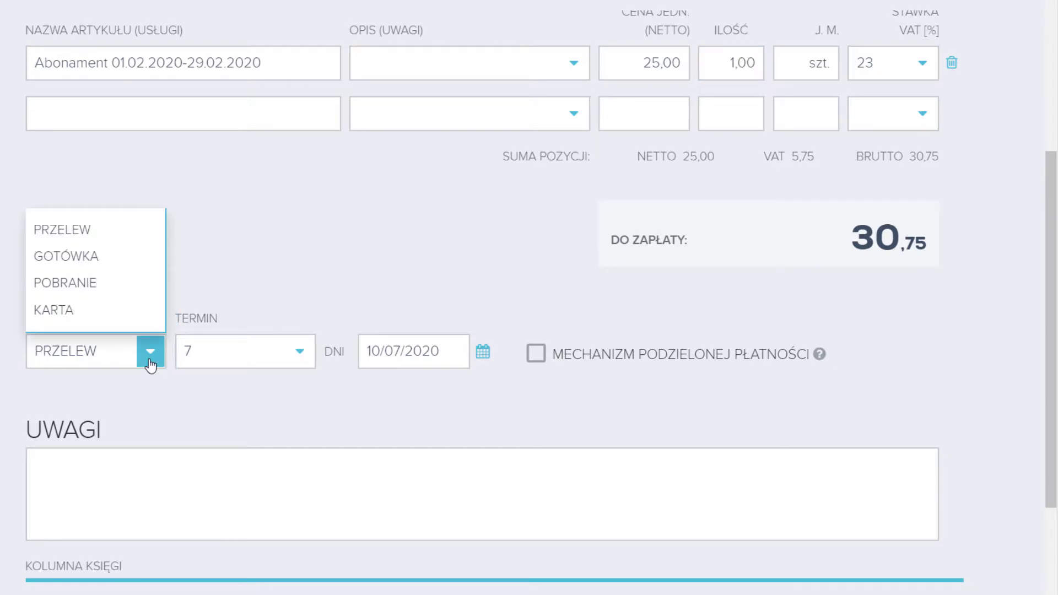
{"action": "left_click", "coordinate": [150, 363]}
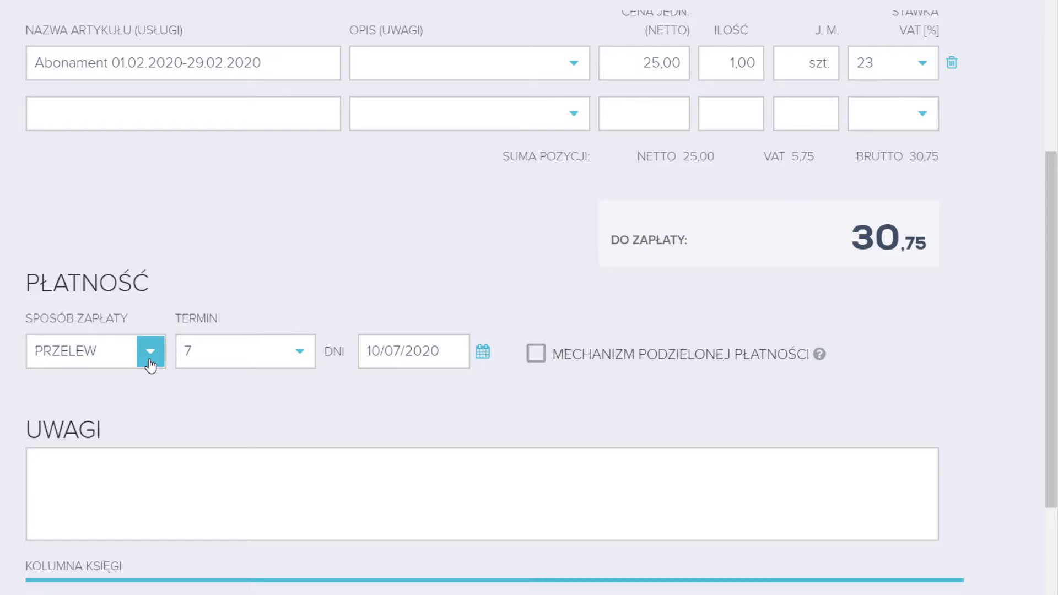
{"action": "left_click", "coordinate": [484, 352]}
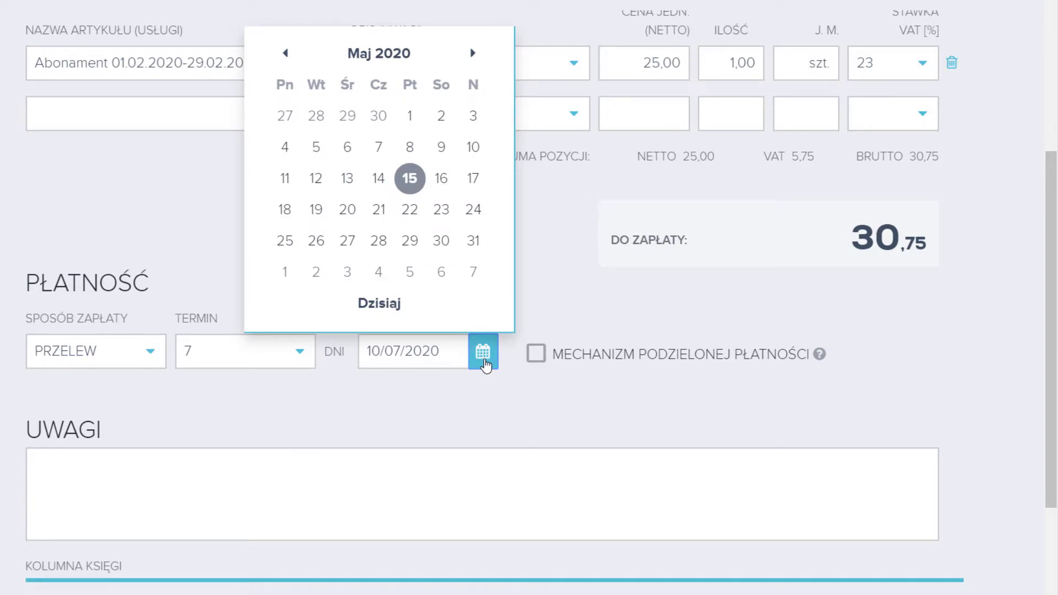
{"action": "left_click", "coordinate": [278, 356]}
{"action": "left_click_drag", "start_coordinate": [252, 356], "coordinate": [176, 353]}
{"action": "type", "text": "14"}
{"action": "left_click", "coordinate": [664, 384]}
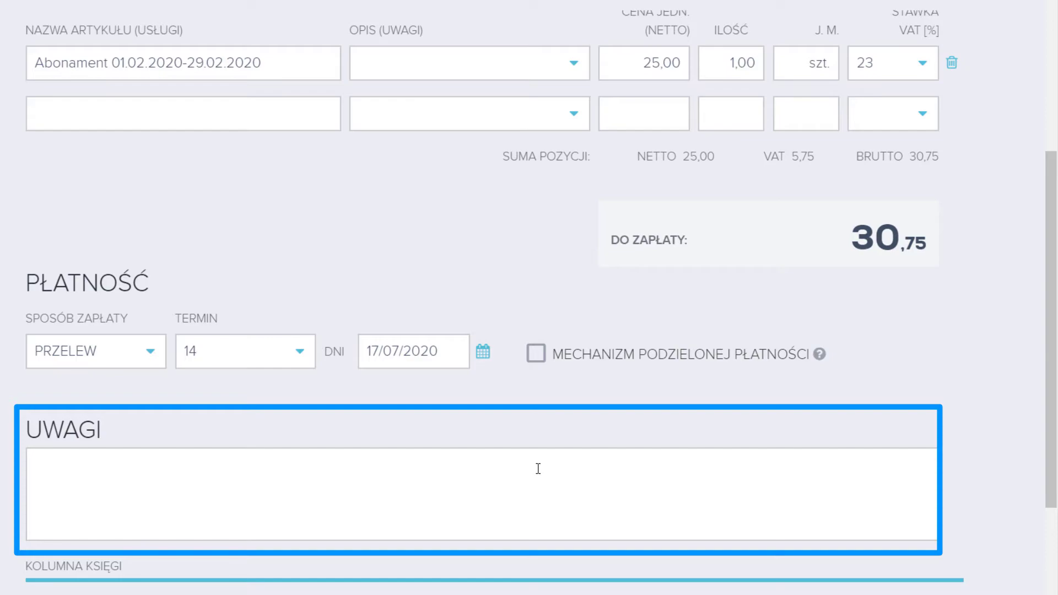
Keep ledger column 7, tick procedure SW, and leave goods type as Nie dotyczy
{"action": "scroll", "coordinate": [537, 468], "scroll_direction": "down", "scroll_amount": 5}
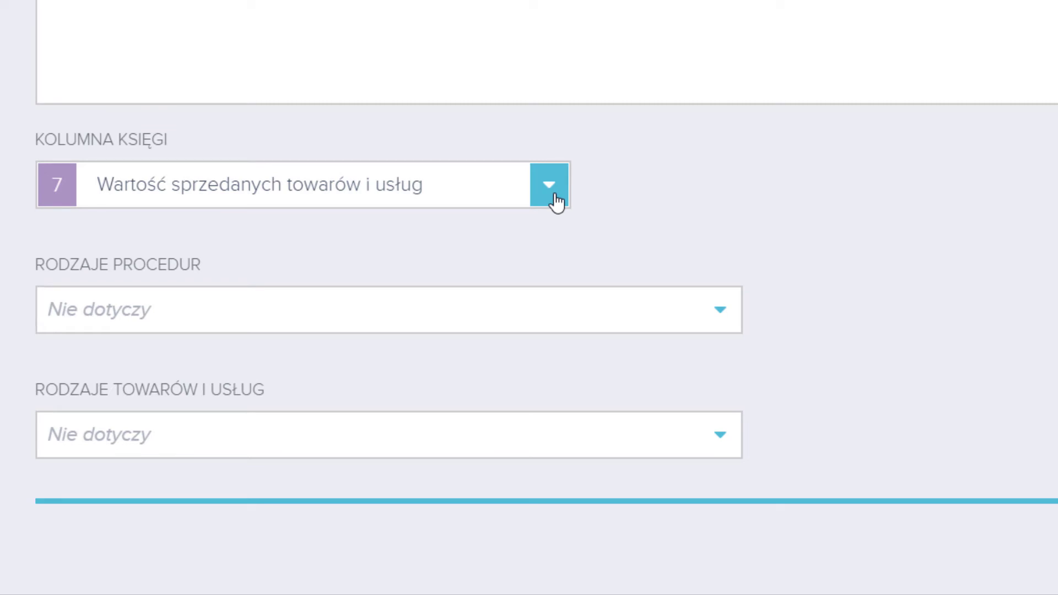
{"action": "left_click", "coordinate": [555, 199]}
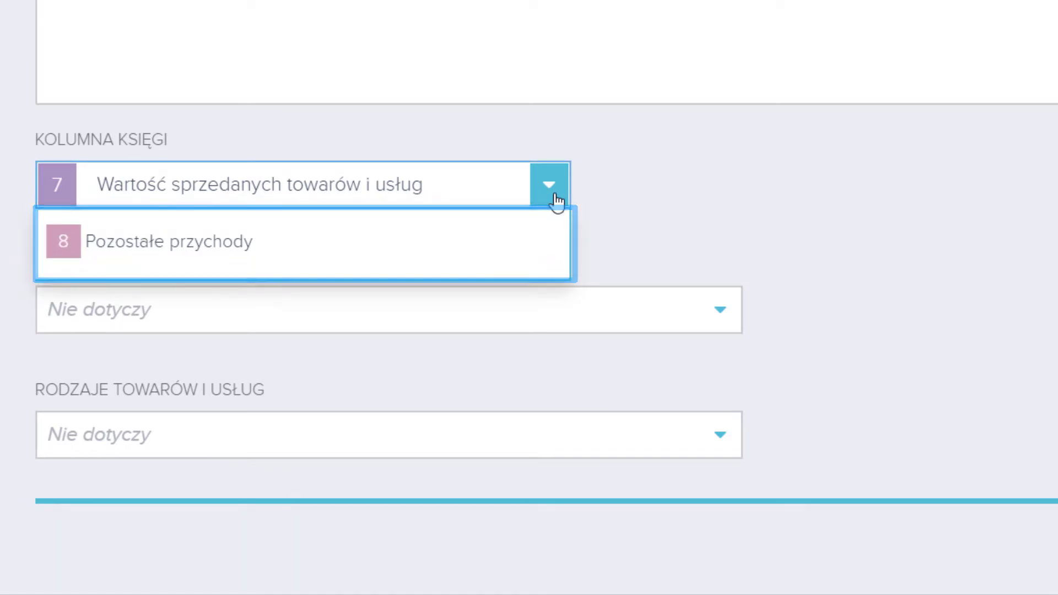
{"action": "left_click", "coordinate": [557, 200]}
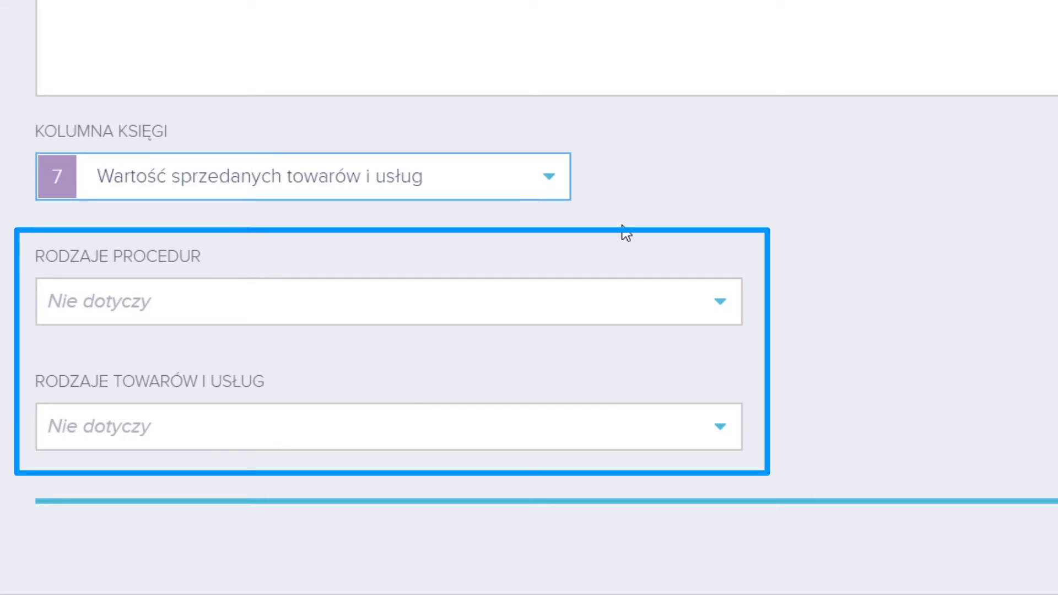
{"action": "left_click", "coordinate": [714, 304]}
{"action": "left_click", "coordinate": [551, 376]}
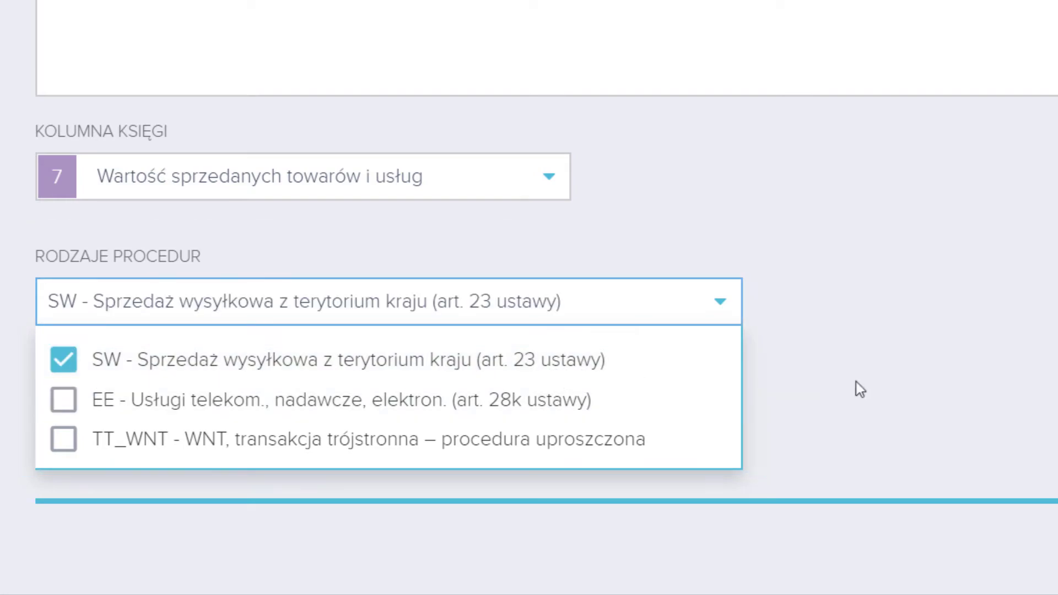
{"action": "left_click", "coordinate": [846, 390]}
{"action": "left_click", "coordinate": [718, 427]}
{"action": "scroll", "coordinate": [718, 431], "scroll_direction": "down", "scroll_amount": 1}
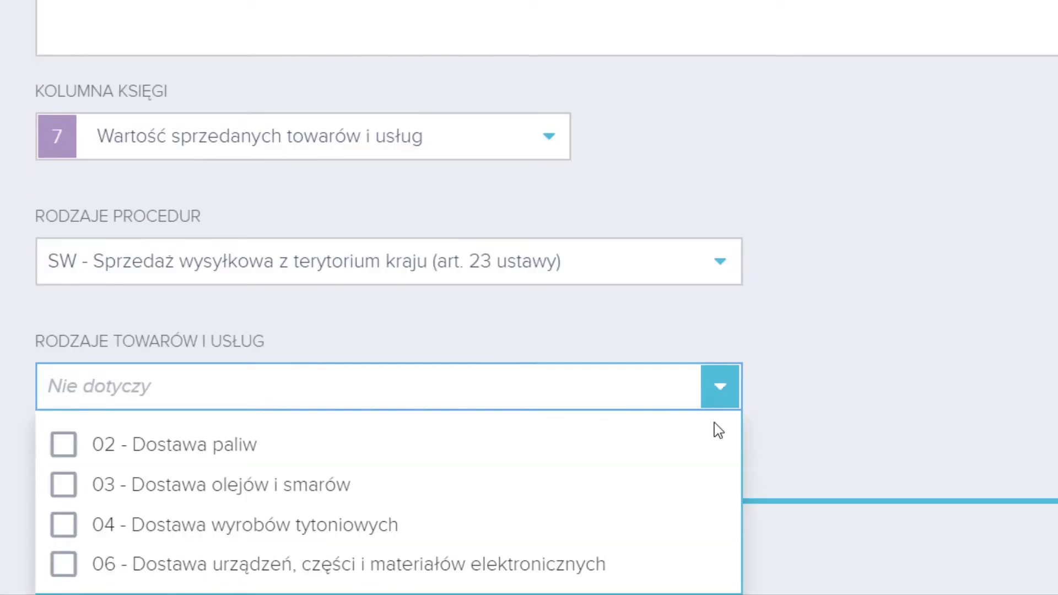
{"action": "left_click", "coordinate": [777, 434]}
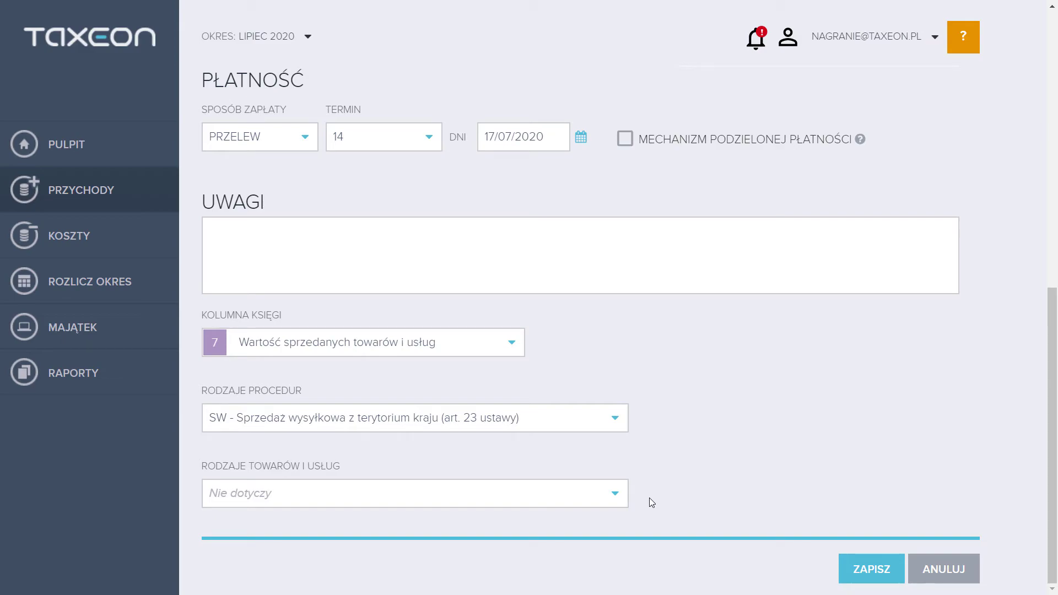
Save invoice F 0001/07/2020 and view its row action menu in Przychody
{"action": "left_click", "coordinate": [855, 567]}
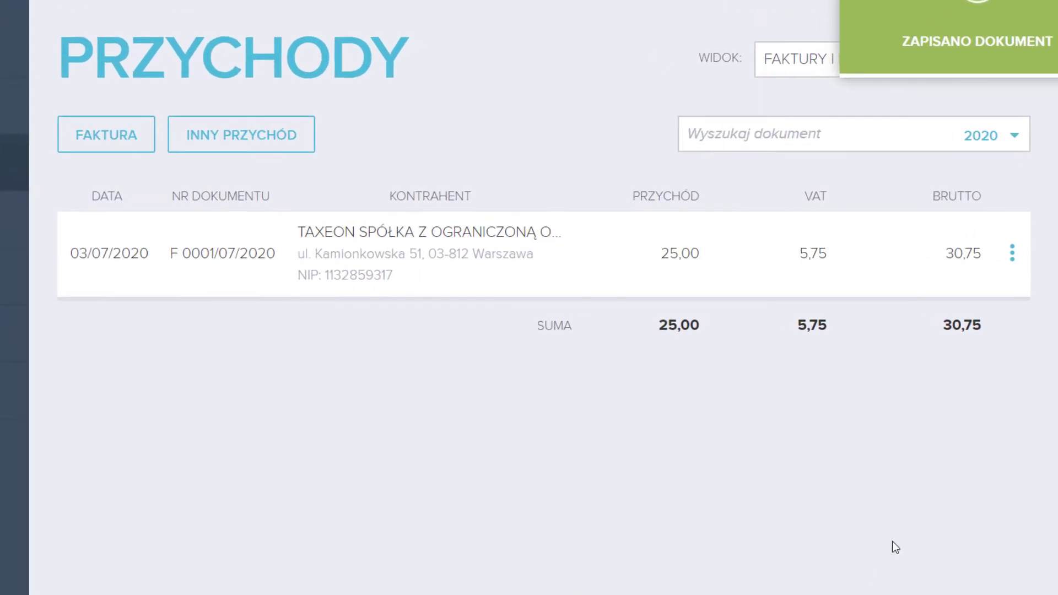
{"action": "left_click", "coordinate": [1029, 274]}
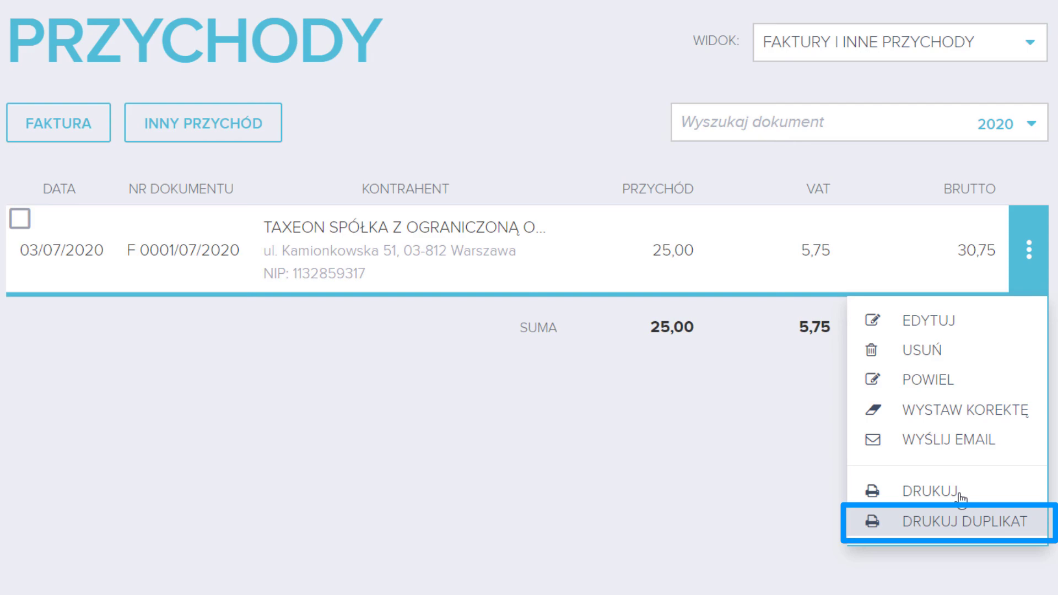
{"action": "left_click", "coordinate": [672, 500]}
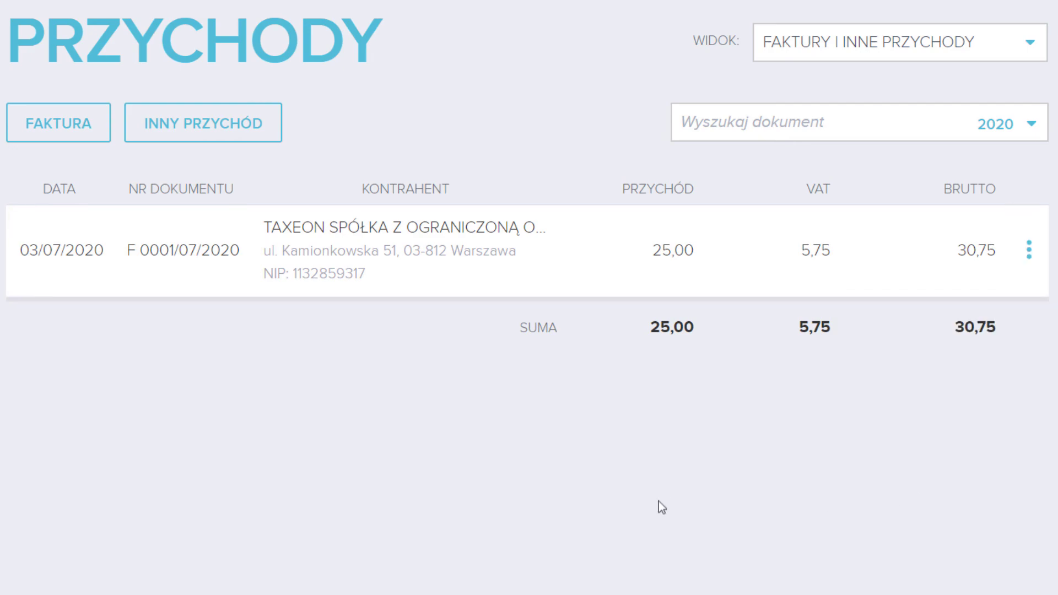